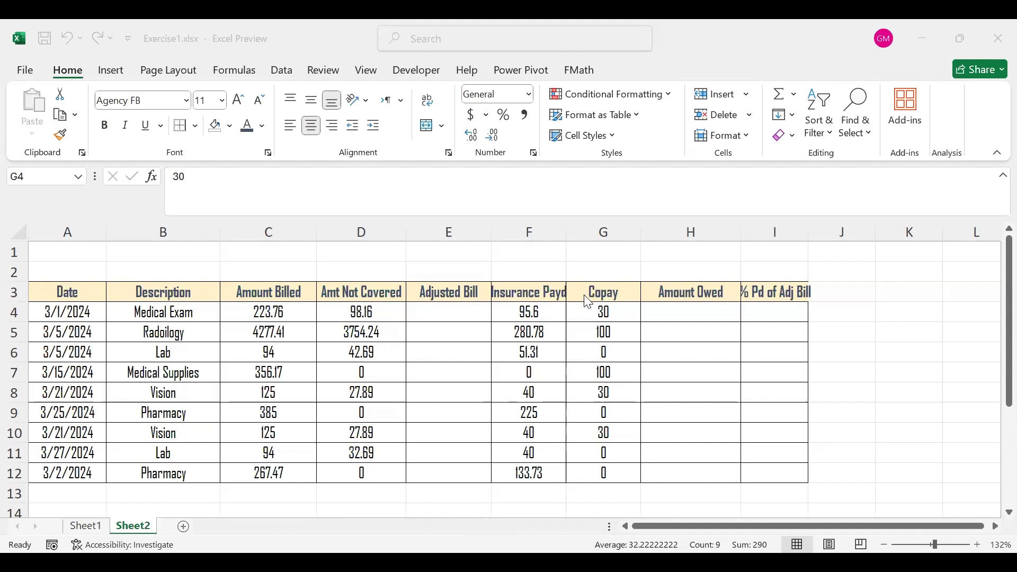
# - Apply the 40% - Accent2 cell style to the Copay values in G4:G12
pyautogui.hotkey('ctrl', 'shift', 'Down')
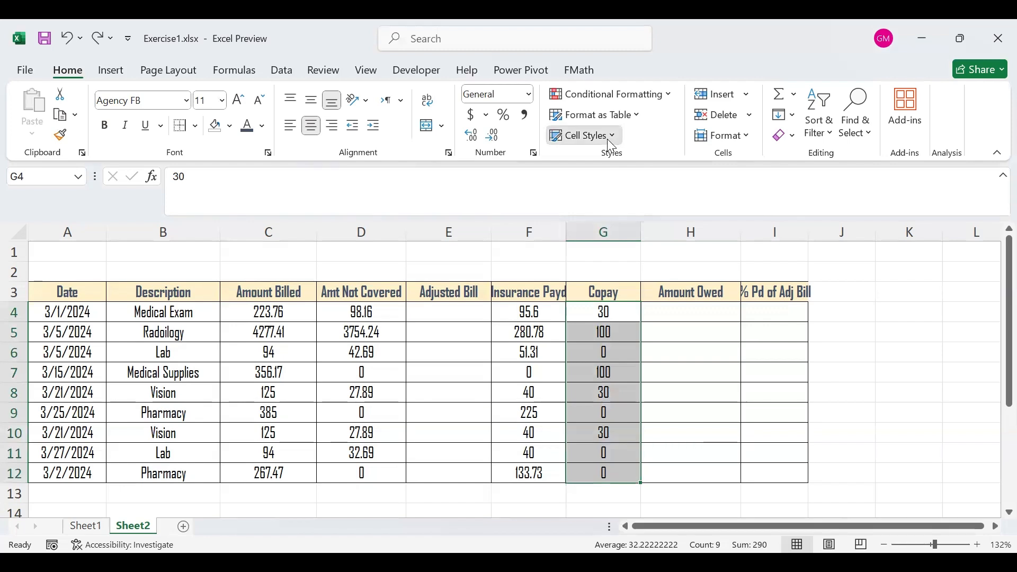
pyautogui.click(584, 135)
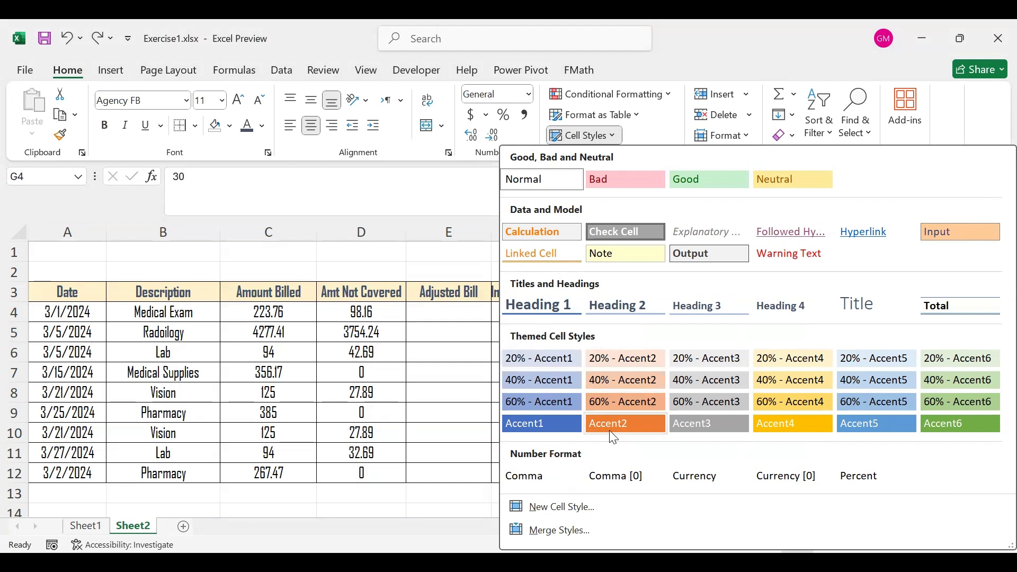
pyautogui.click(623, 380)
pyautogui.click(623, 380)
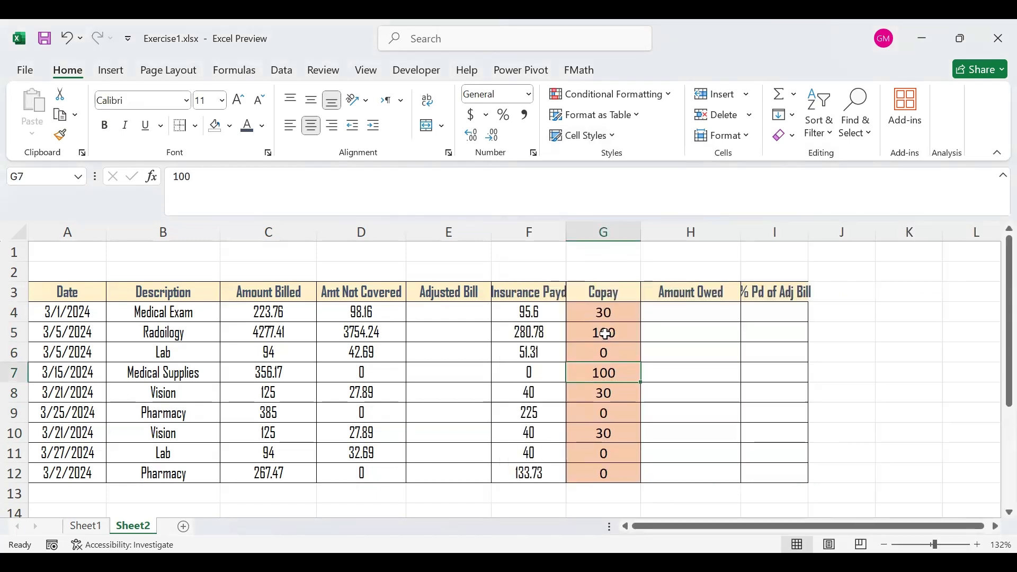
# - Delete the Date, Description and Amount Billed header texts in A3:C3, and restore them
pyautogui.click(109, 294)
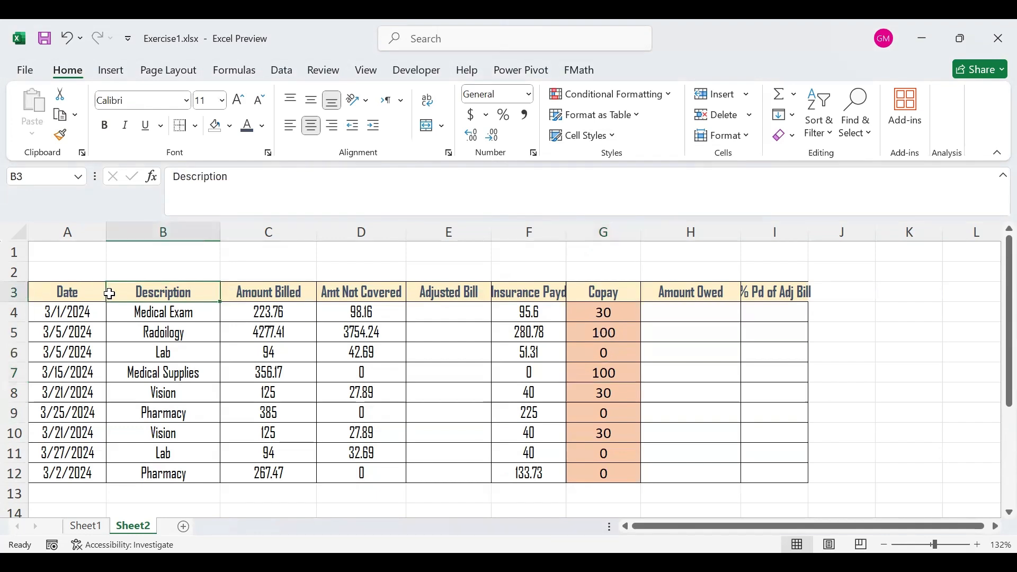
pyautogui.click(81, 293)
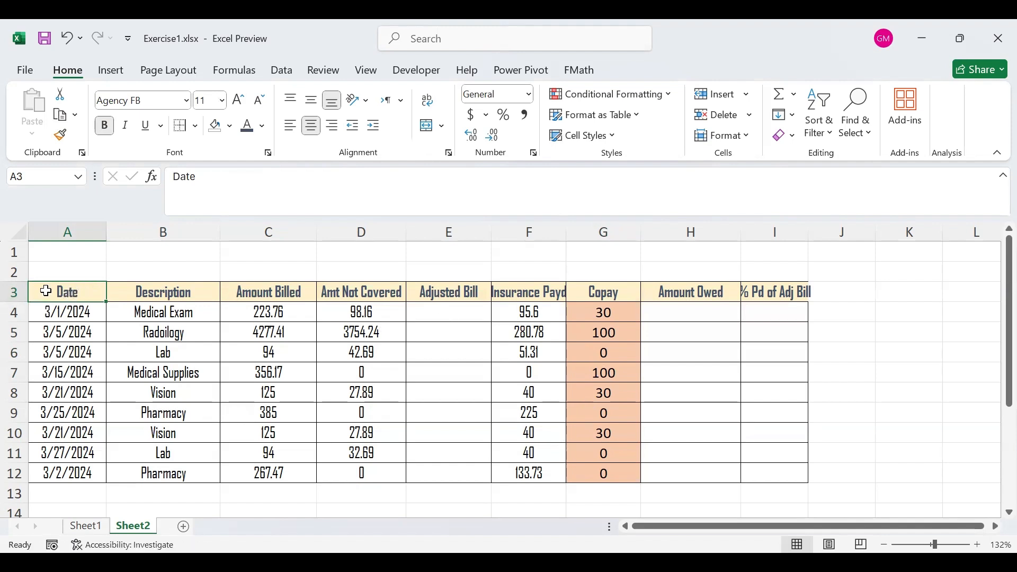
pyautogui.moveTo(46, 292); pyautogui.dragTo(247, 297)
pyautogui.hotkey('ctrl', 'c')
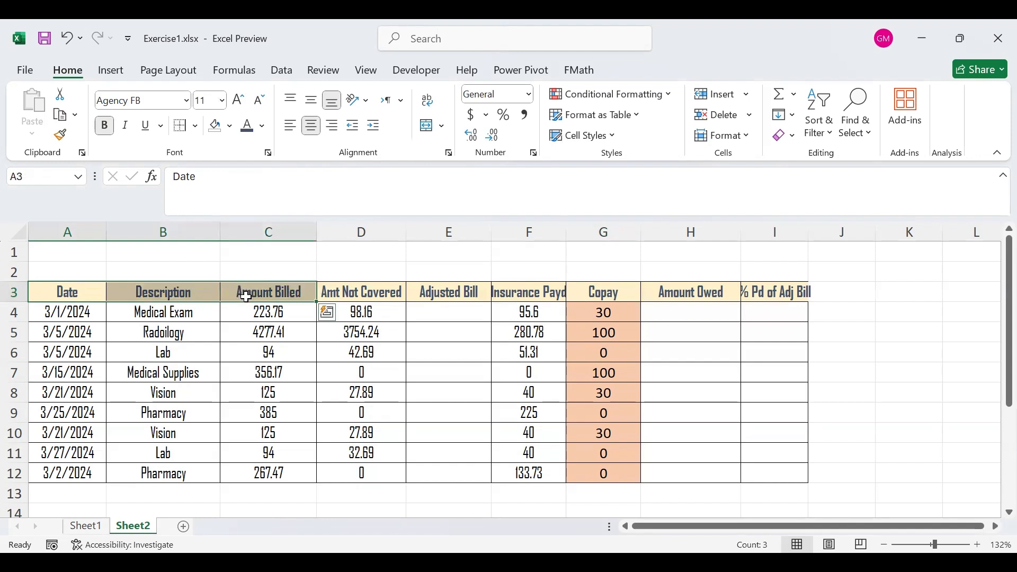
pyautogui.press('Delete')
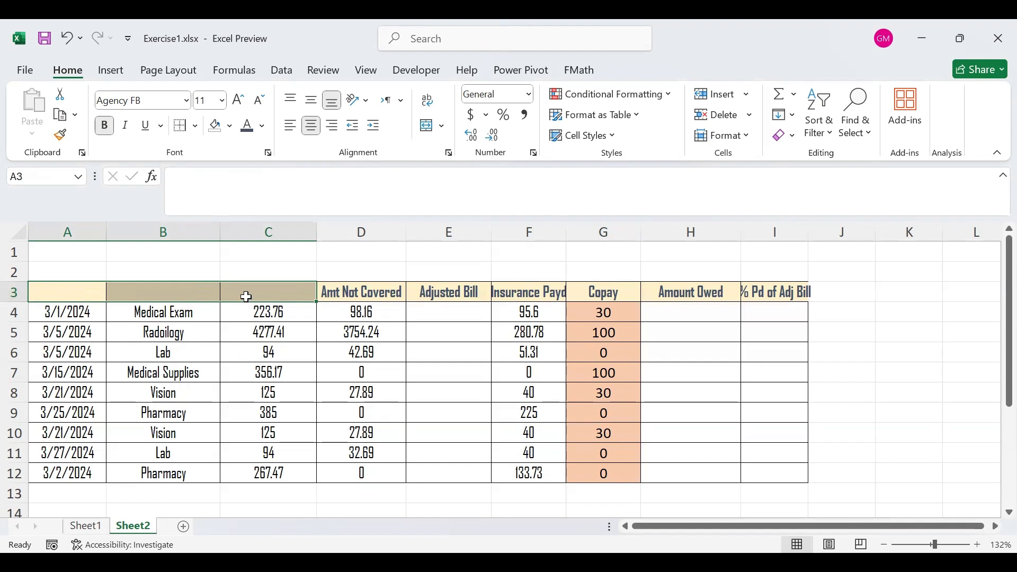
pyautogui.hotkey('ctrl', 'v')
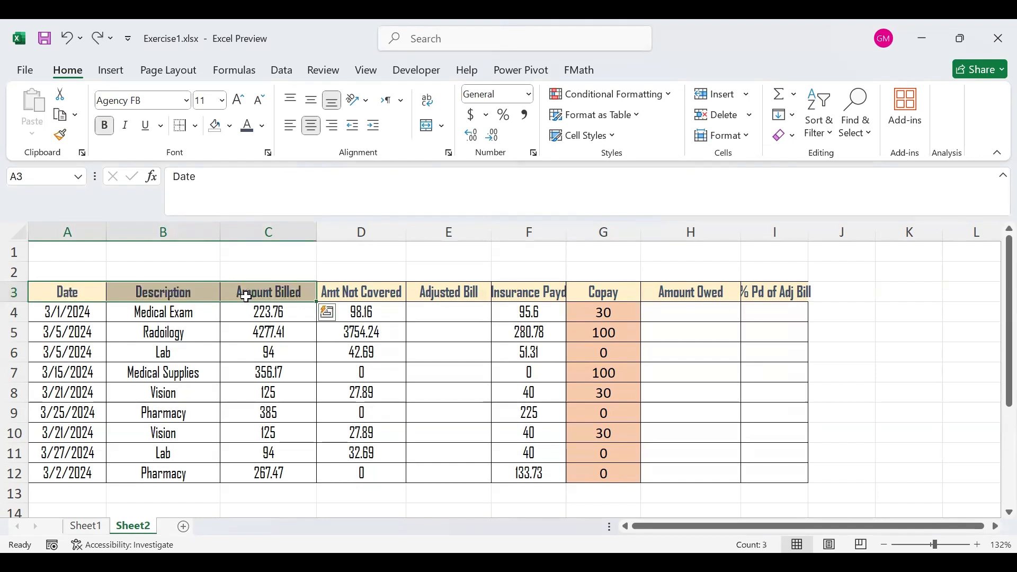
pyautogui.click(480, 317)
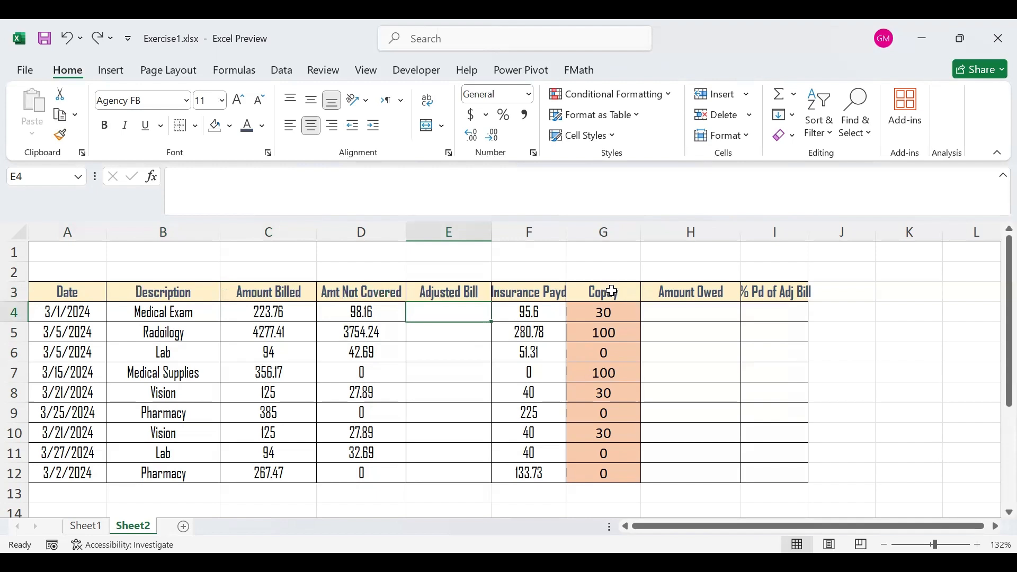
# - Clear everything, contents and formatting, from the Copay column G3:G12, and undo the clearing
pyautogui.moveTo(608, 292); pyautogui.dragTo(606, 466)
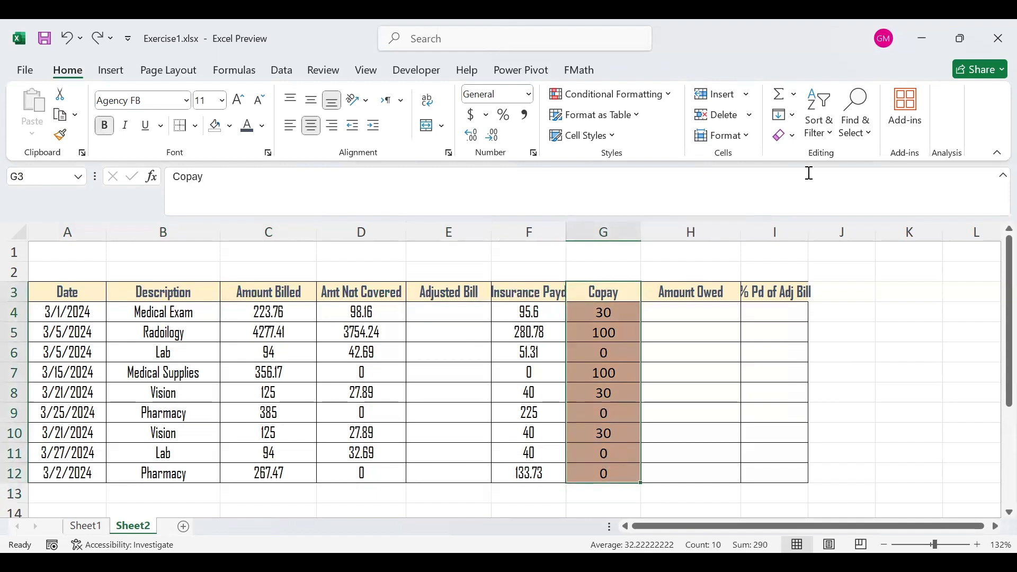
pyautogui.click(795, 139)
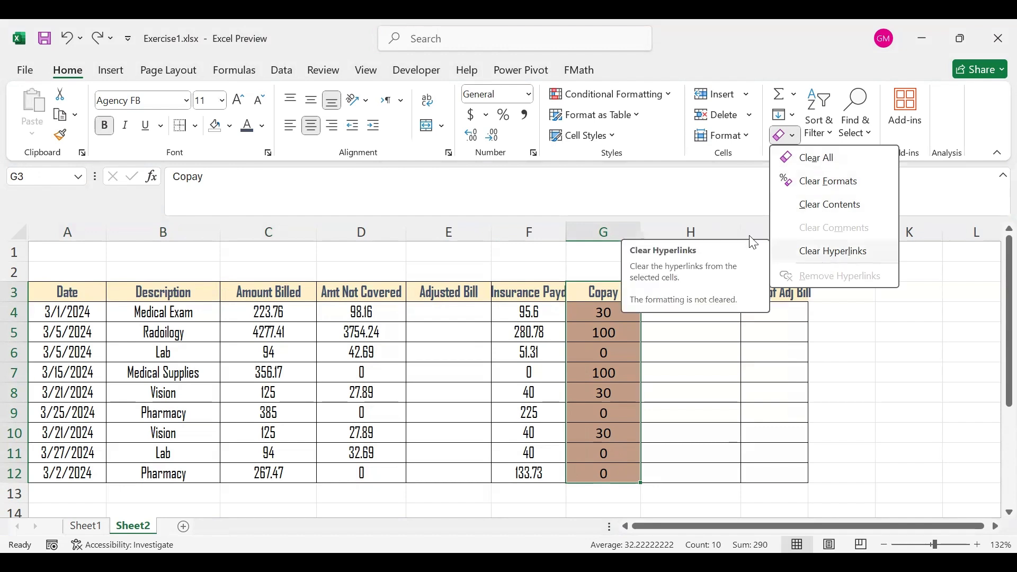
pyautogui.click(812, 160)
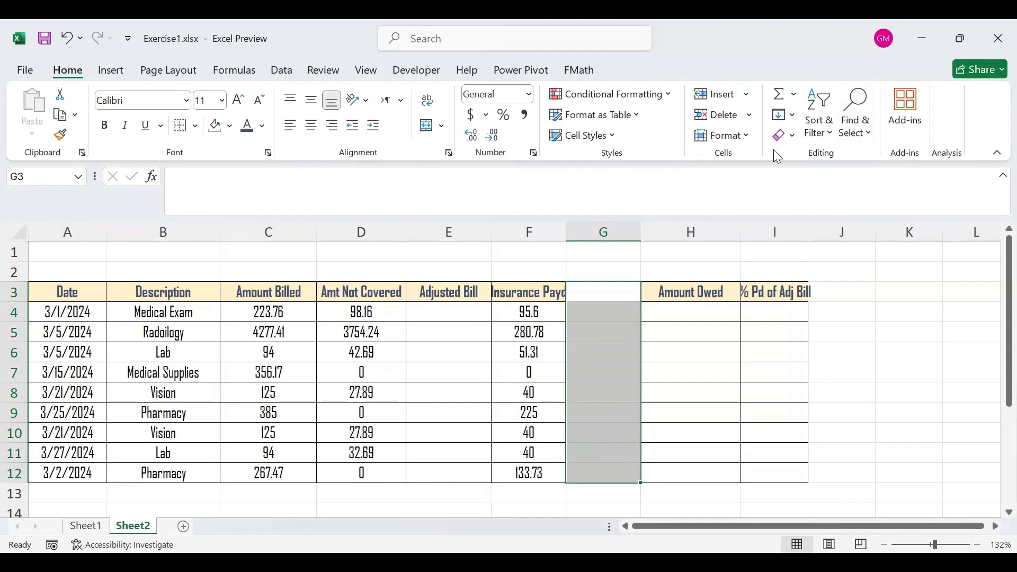
pyautogui.click(793, 139)
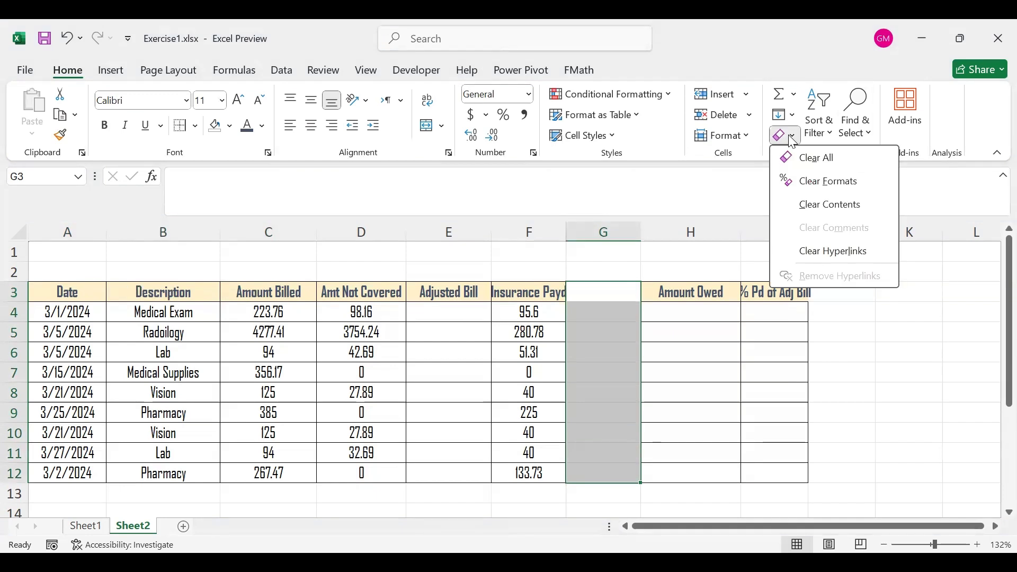
pyautogui.click(70, 36)
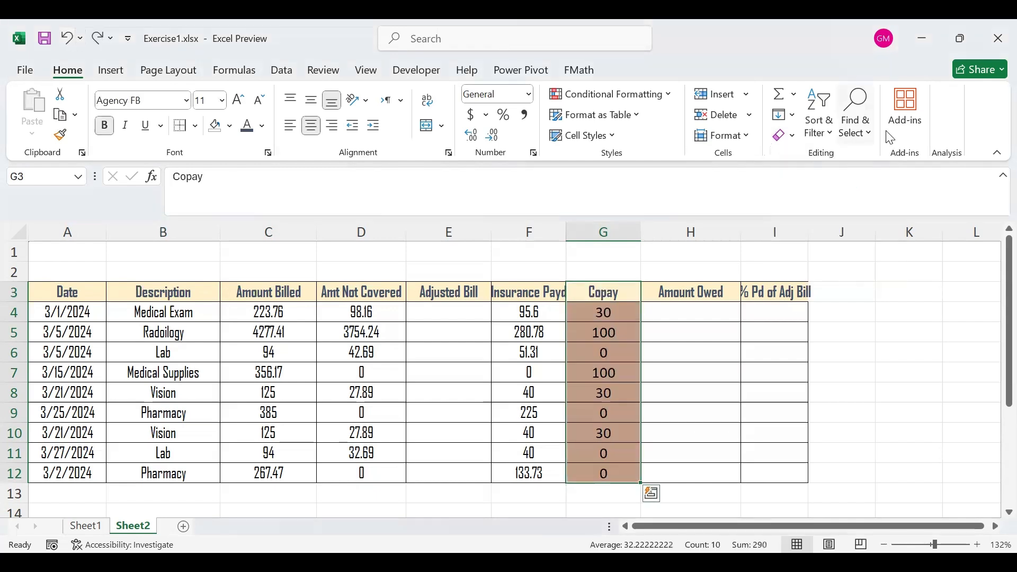
# - Clear only the formats of the Copay column G3:G12, and undo the clearing
pyautogui.click(789, 135)
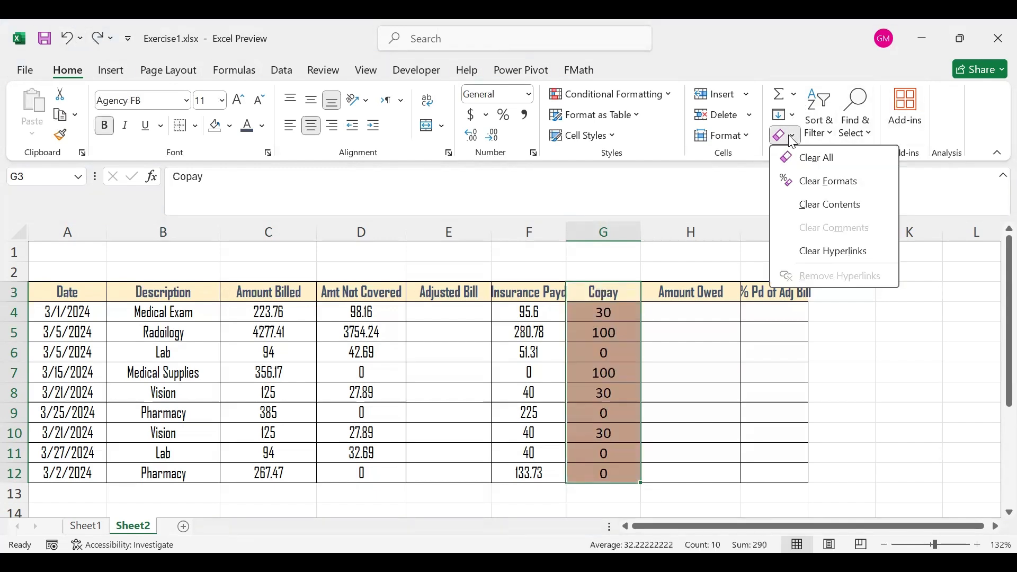
pyautogui.click(818, 183)
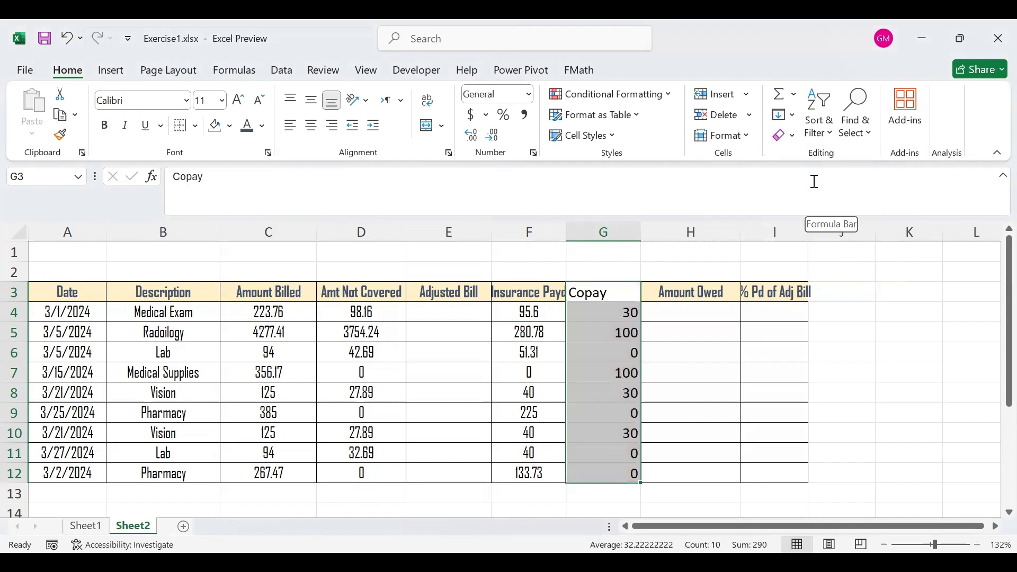
pyautogui.click(793, 139)
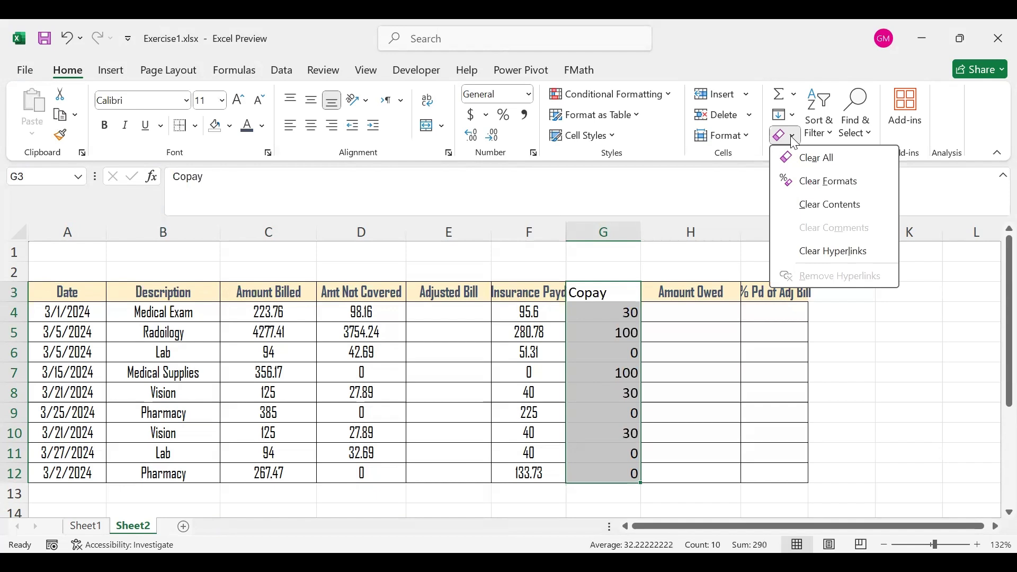
pyautogui.click(70, 39)
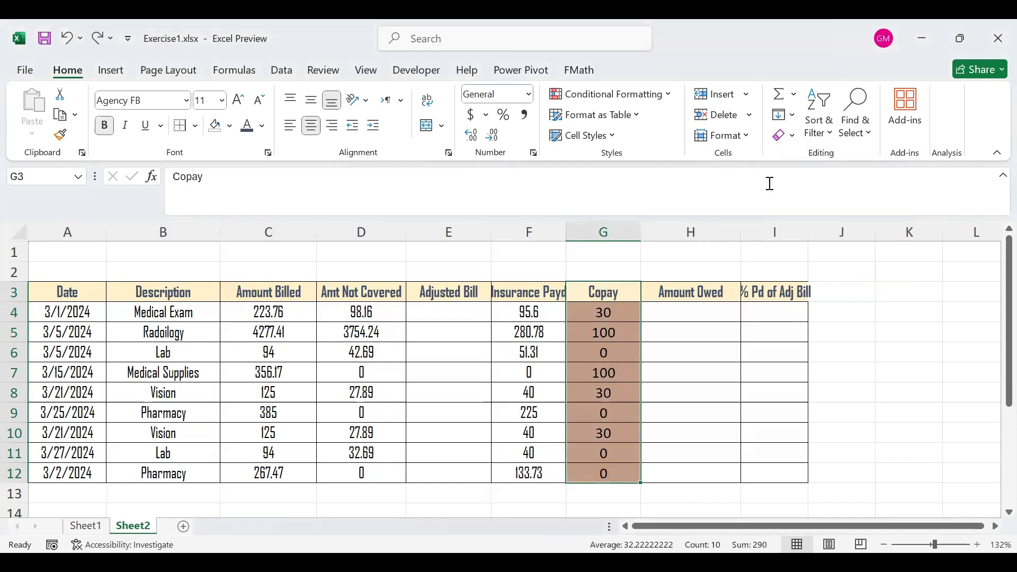
# - Clear only the contents of the Copay column G3:G12 and enter the test texts tyv in G3 and jbvc in G4
pyautogui.click(793, 139)
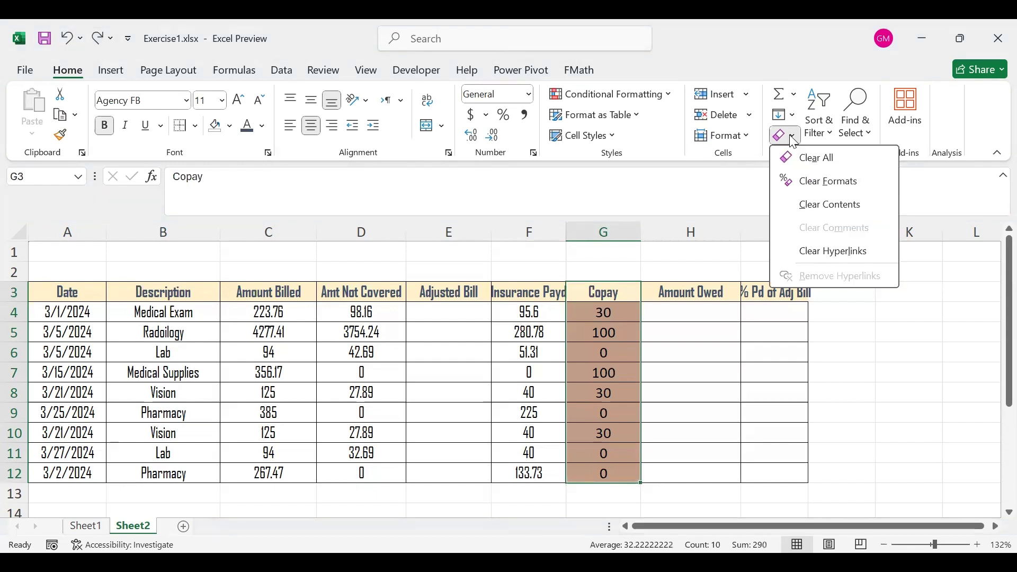
pyautogui.click(837, 211)
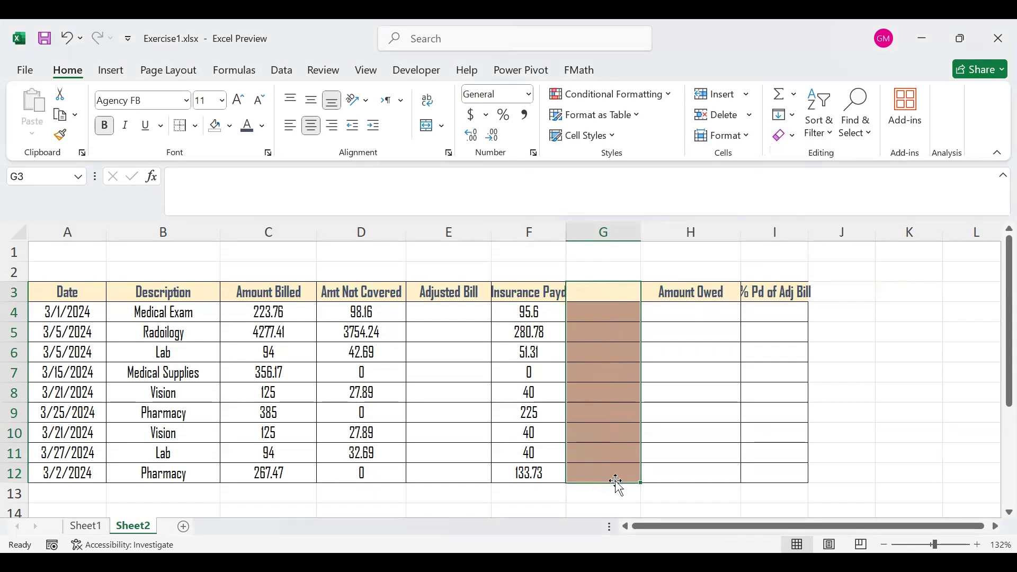
pyautogui.click(605, 297)
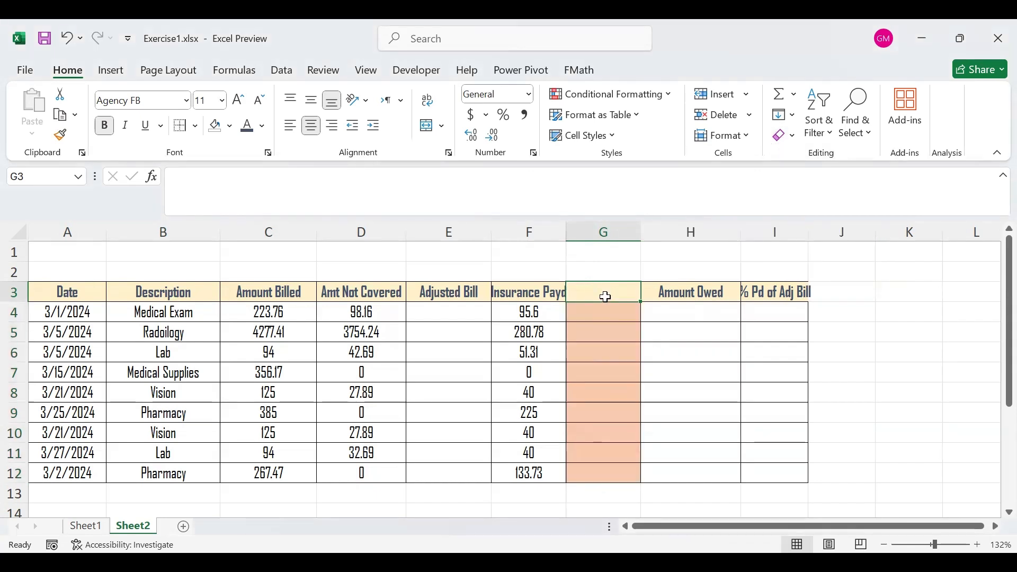
pyautogui.write('tyv')
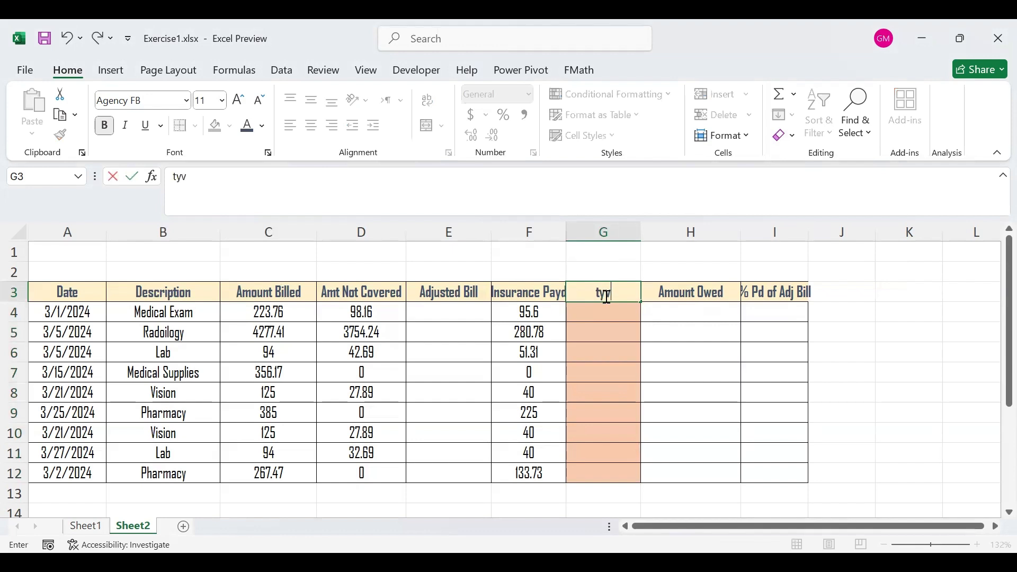
pyautogui.press('Return')
pyautogui.write('jbvc')
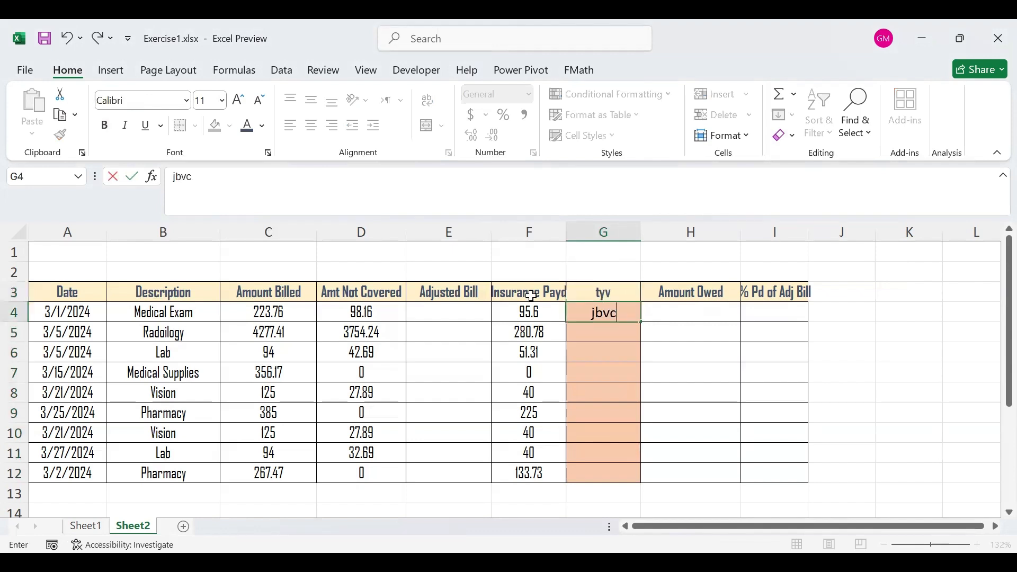
# - Undo the test entries and the clearing of the Copay column's contents
pyautogui.hotkey('ctrl', 'z')
pyautogui.hotkey('ctrl', 'z')
pyautogui.hotkey('ctrl', 'z')
pyautogui.hotkey('ctrl', 'z')
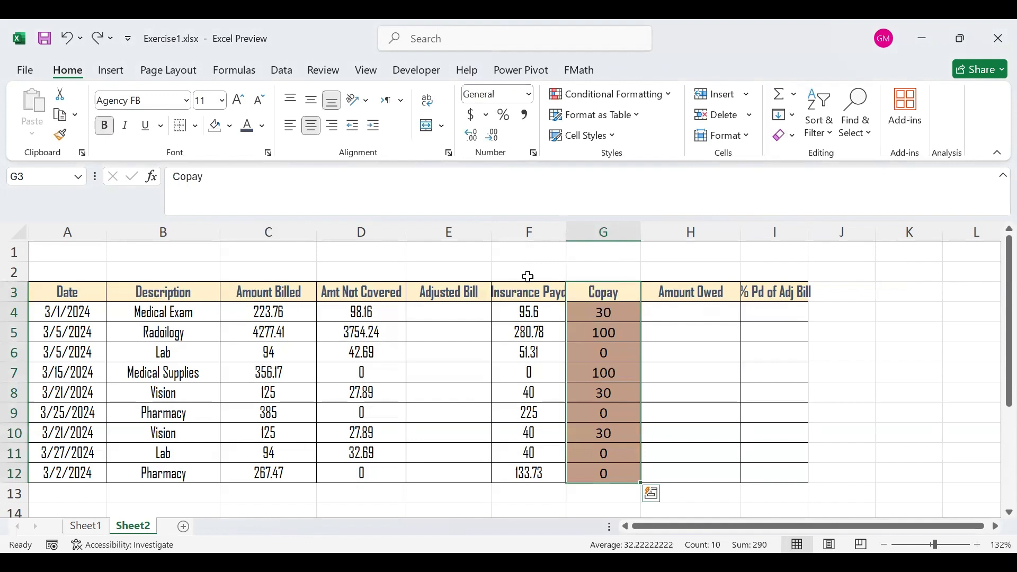
pyautogui.click(789, 142)
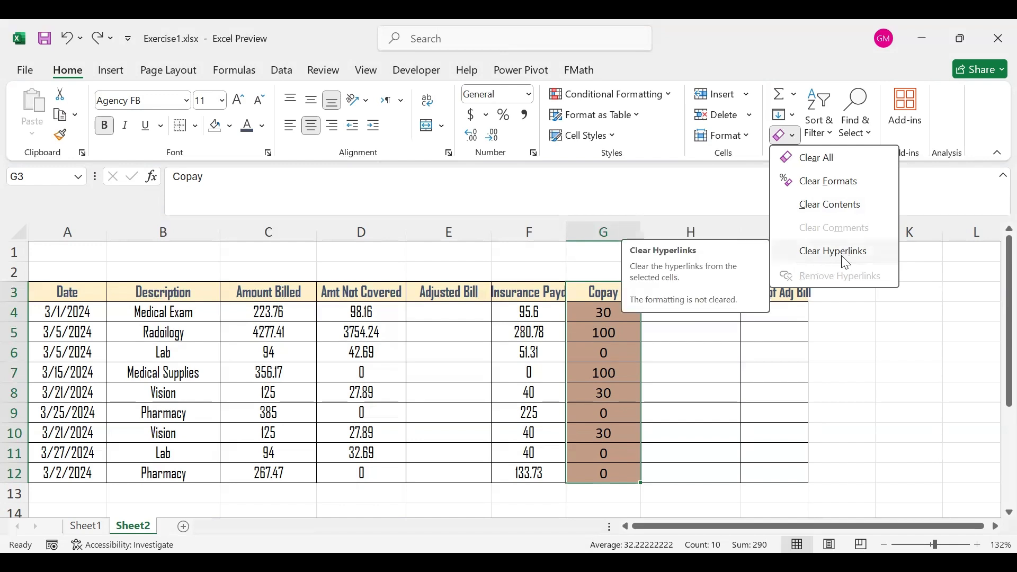
pyautogui.click(591, 351)
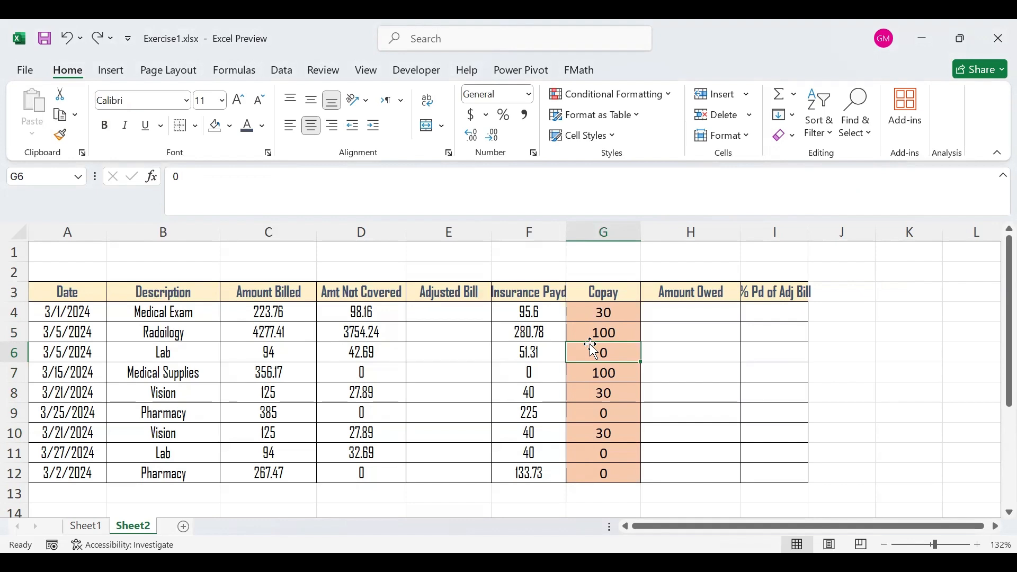
# - Auto-fit the width of column I and insert a comment on the % Pd of Adj Bill header in I3
pyautogui.doubleClick(809, 231)
pyautogui.click(798, 290)
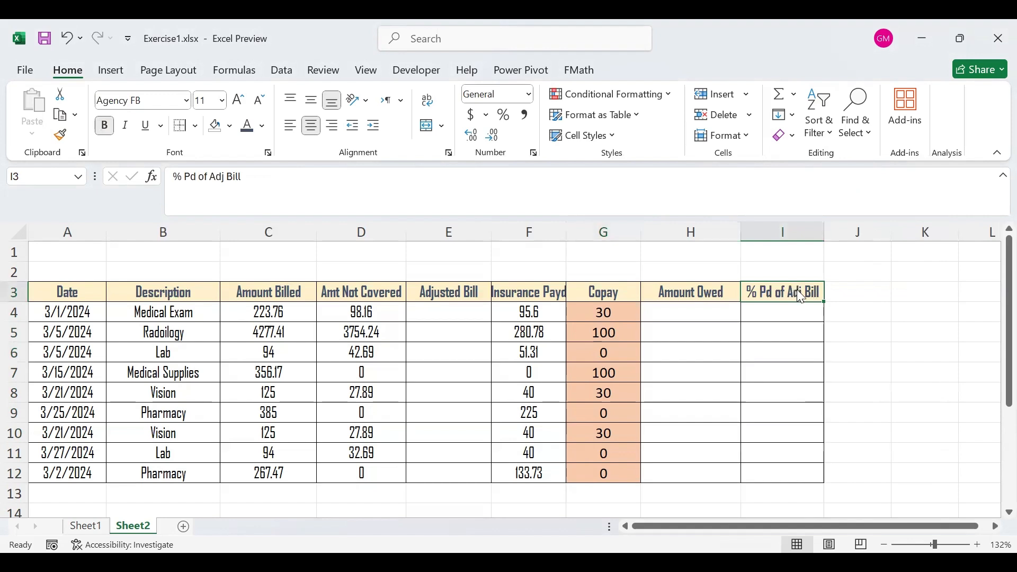
pyautogui.rightClick(798, 290)
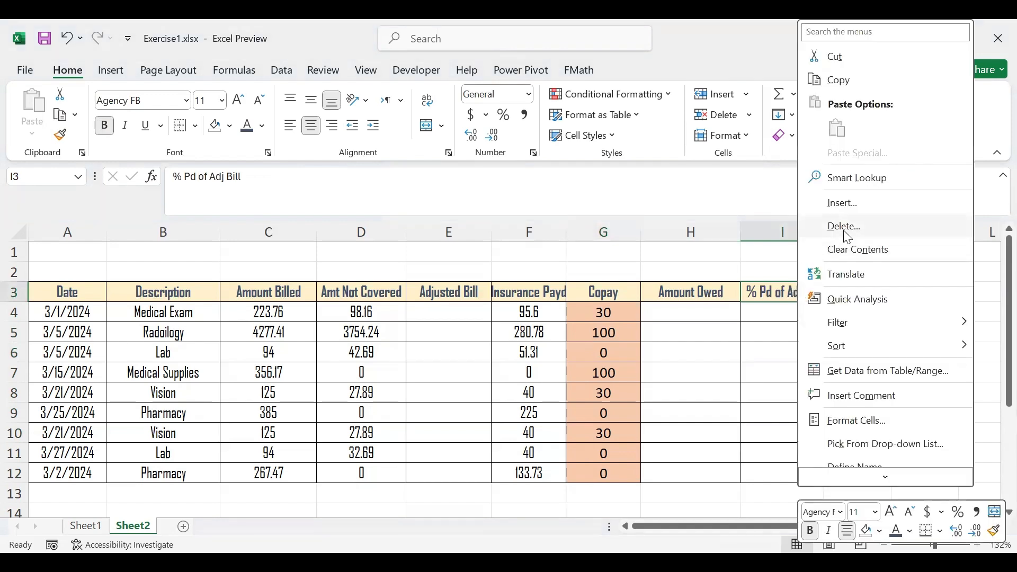
pyautogui.click(870, 405)
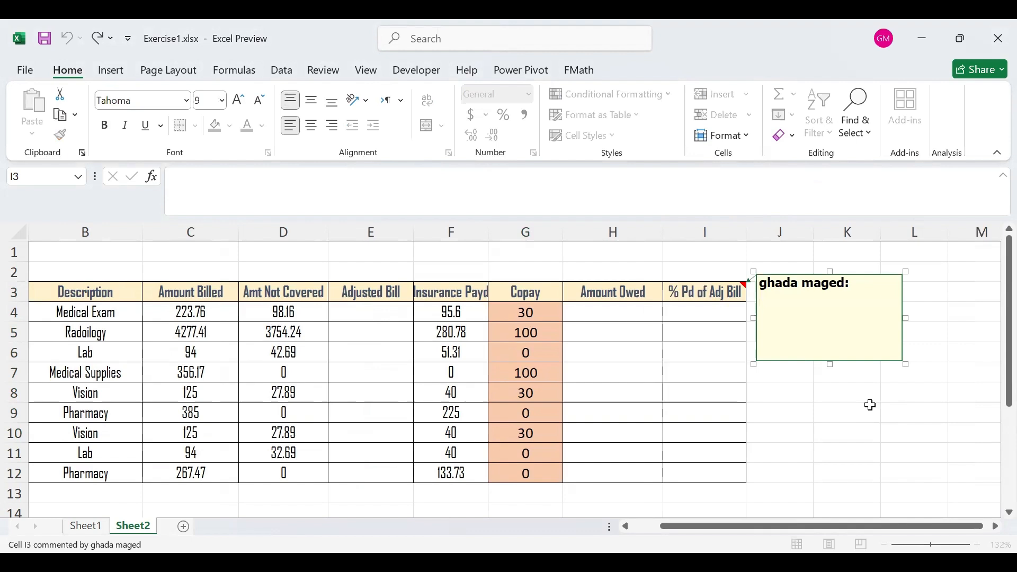
# - Write "Hello, this formula need to be adjusted." in the comment on I3, finish editing it and display the comment
pyautogui.write('Hello, this for')
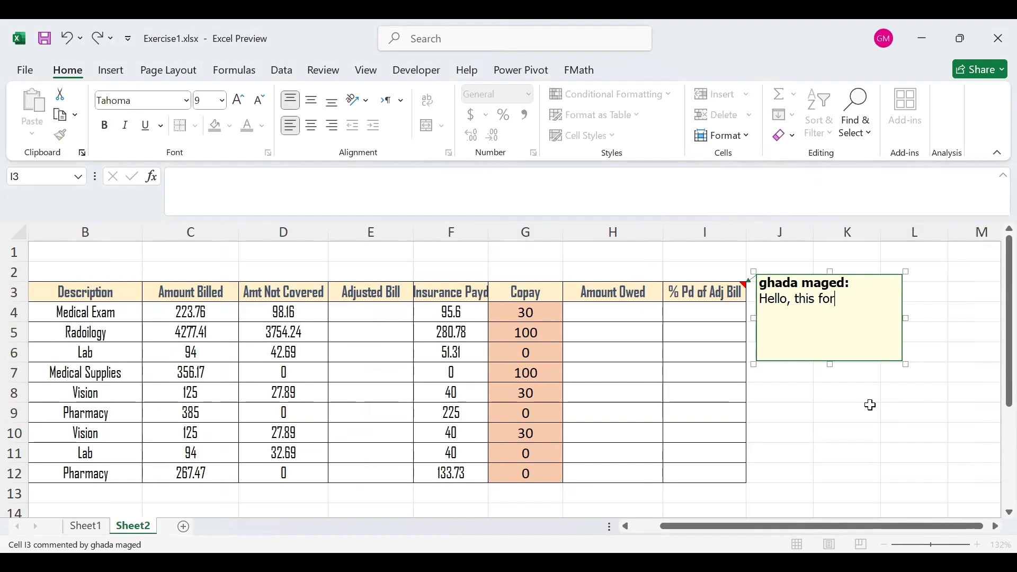
pyautogui.write('mula need to be a')
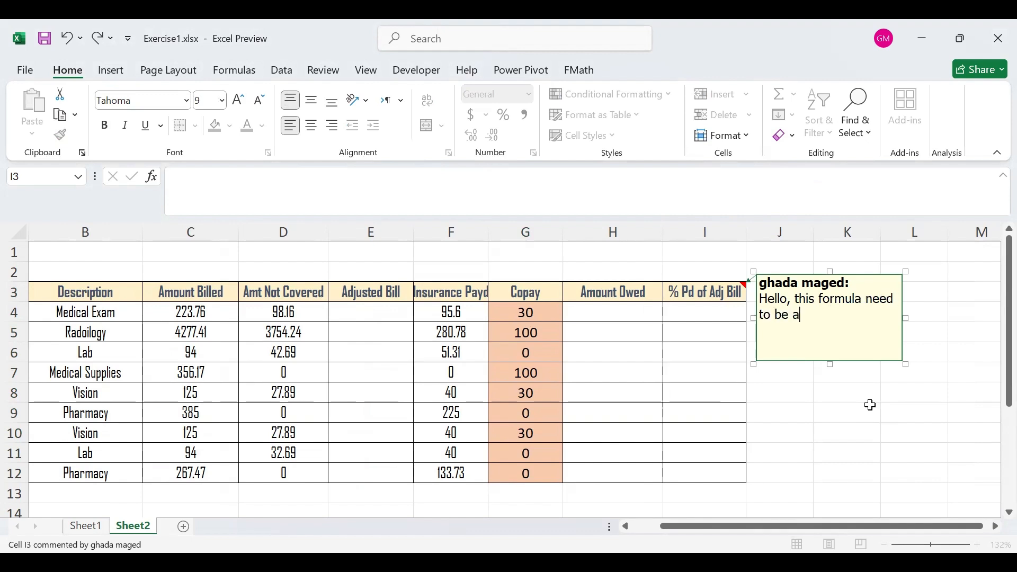
pyautogui.write('diusted')
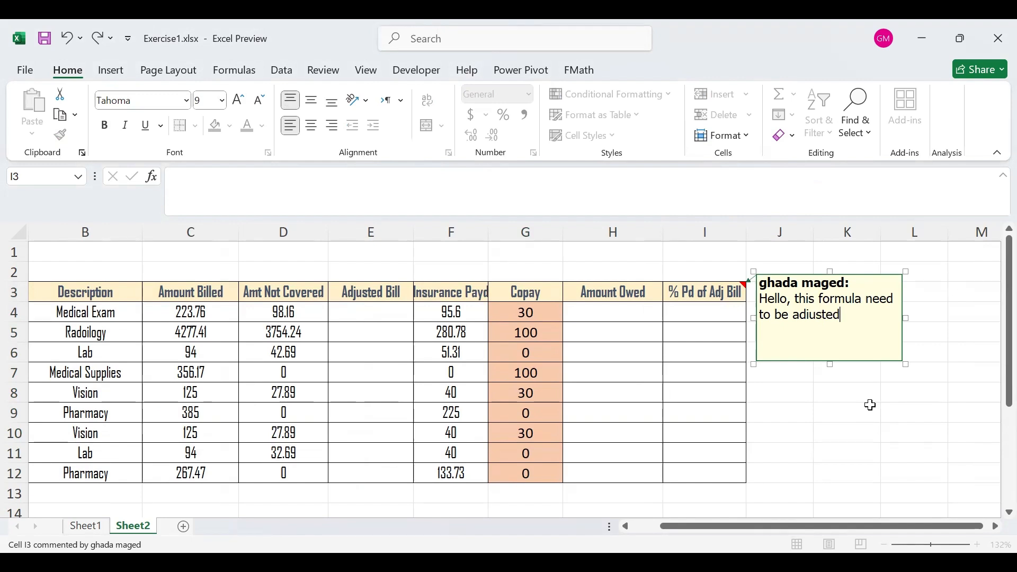
pyautogui.press('Left')
pyautogui.press('Left')
pyautogui.press('Left')
pyautogui.press('Left')
pyautogui.press('Left')
pyautogui.press('BackSpace')
pyautogui.write('j')
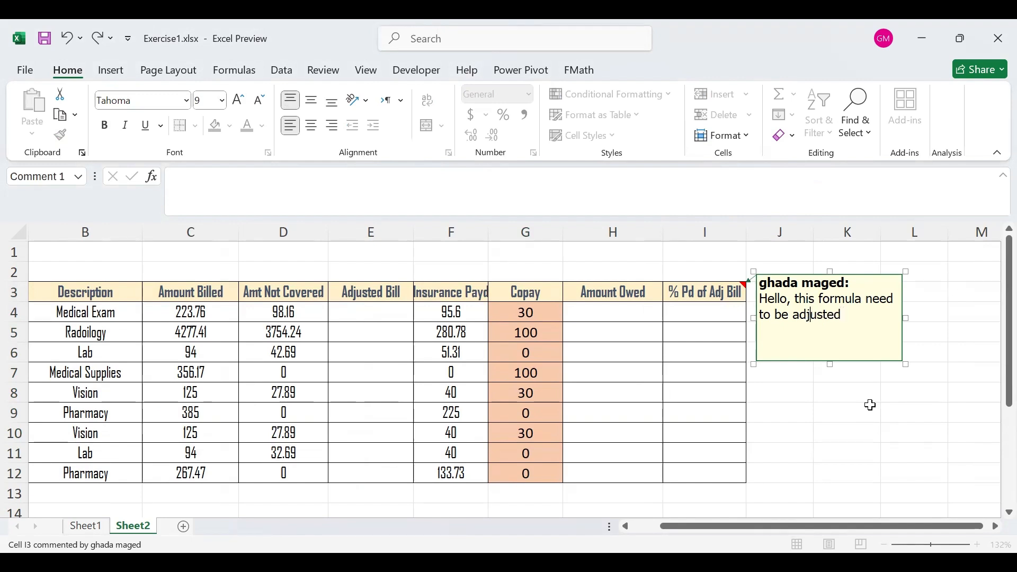
pyautogui.press('End')
pyautogui.write('.')
pyautogui.press('Escape')
pyautogui.click(714, 413)
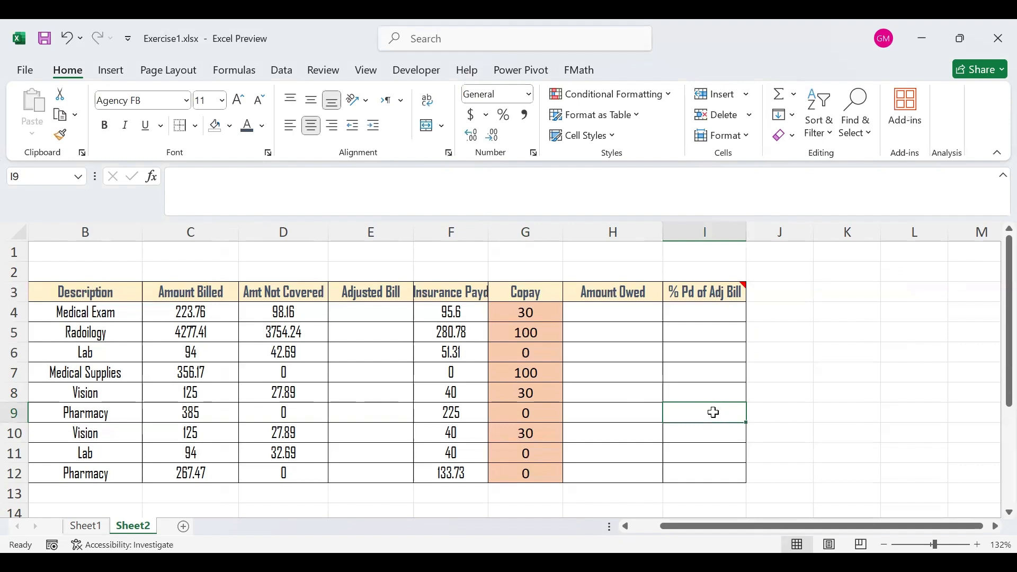
pyautogui.moveTo(721, 292)
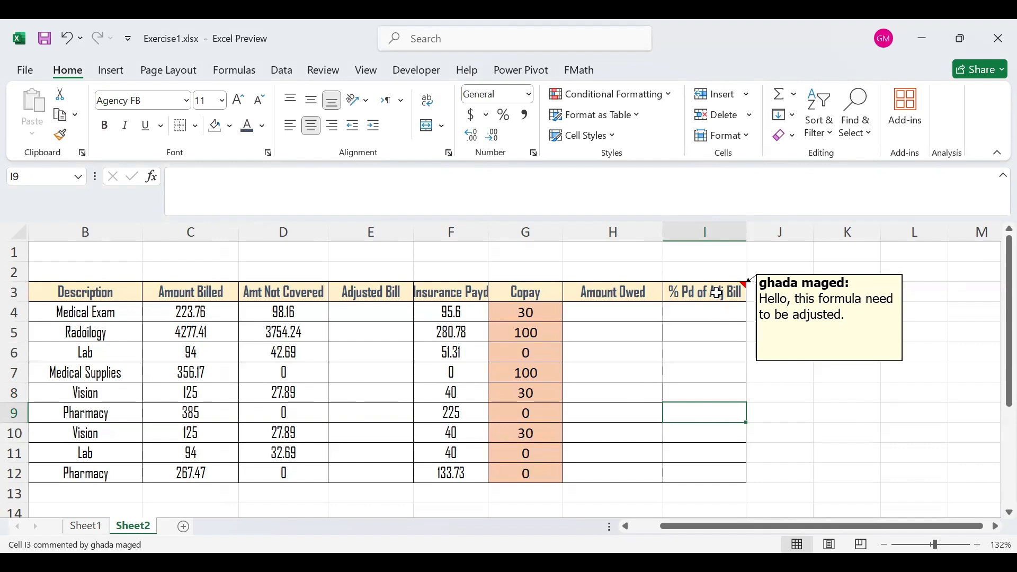
# - Open the comment on the % Pd of Adj Bill header in I3 for editing, select its word "adjusted." and leave the editing
pyautogui.click(717, 293)
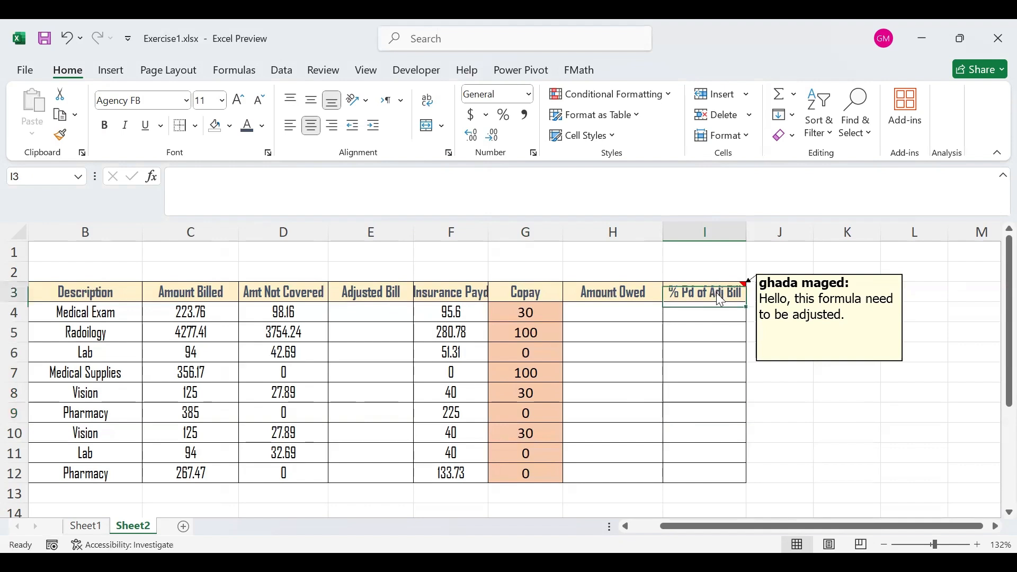
pyautogui.rightClick(720, 300)
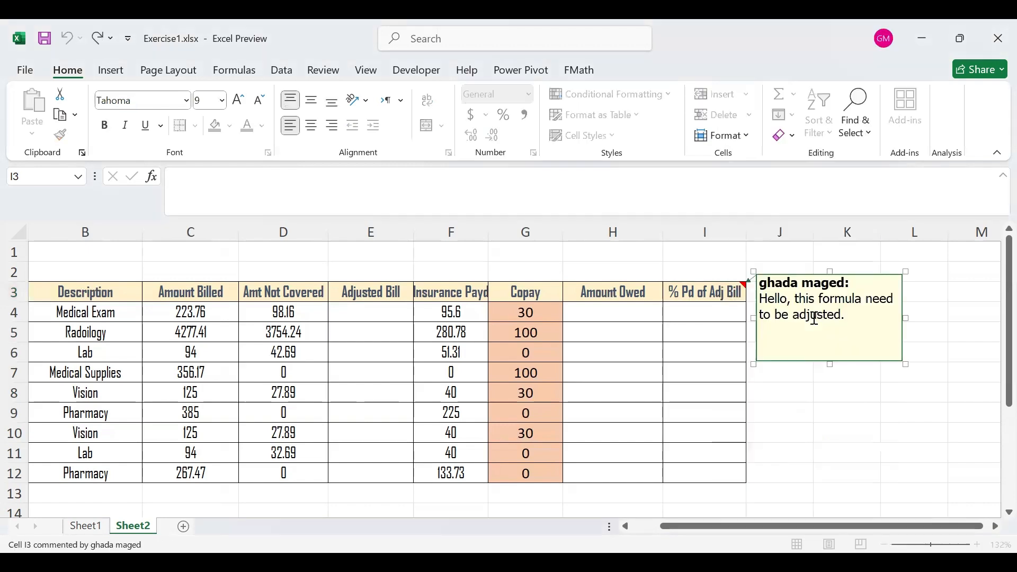
pyautogui.doubleClick(814, 316)
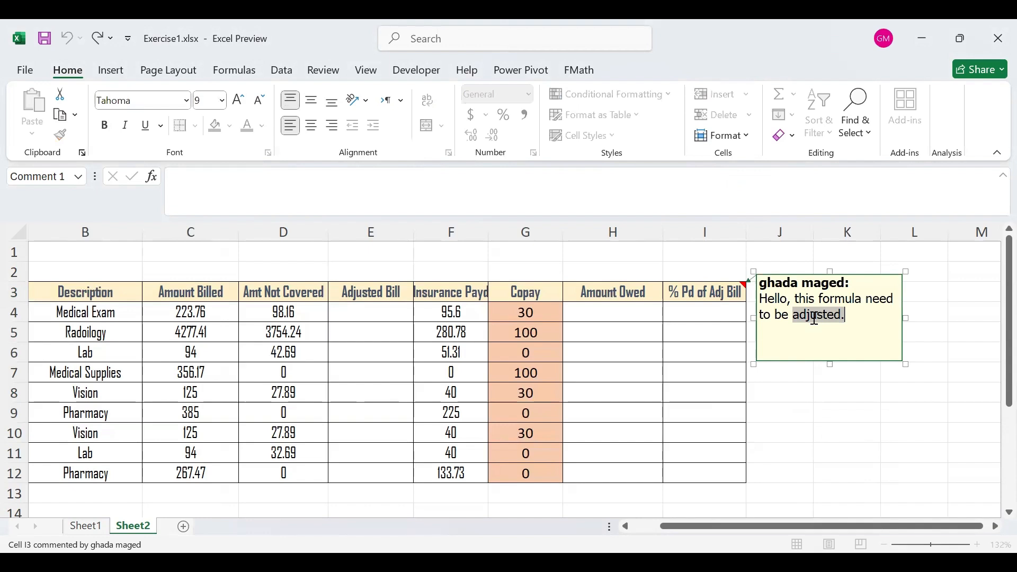
pyautogui.press('Escape')
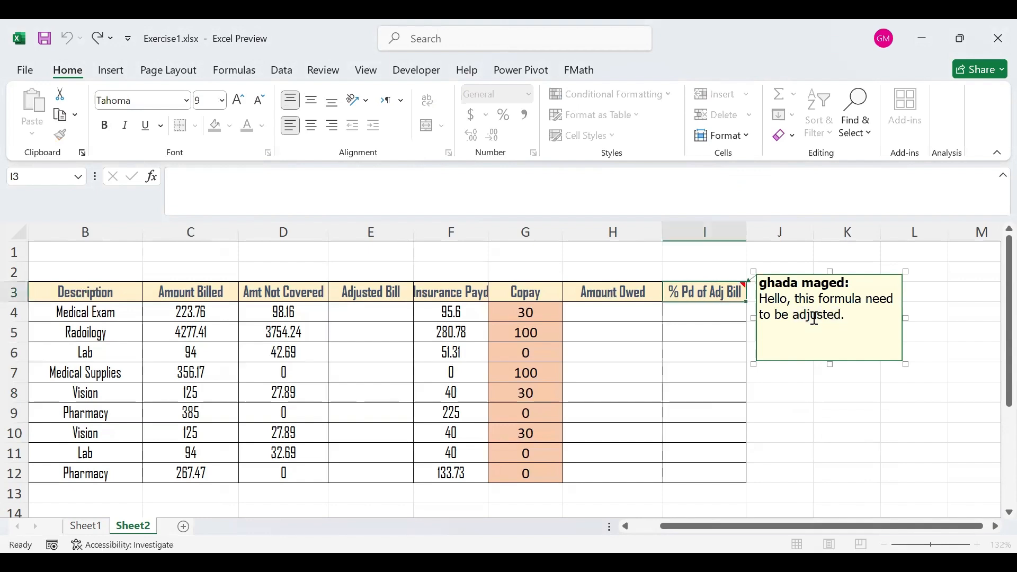
# - Keep the comment on I3 permanently shown and move its box away from the table to columns L and M, starting at row 2
pyautogui.rightClick(727, 295)
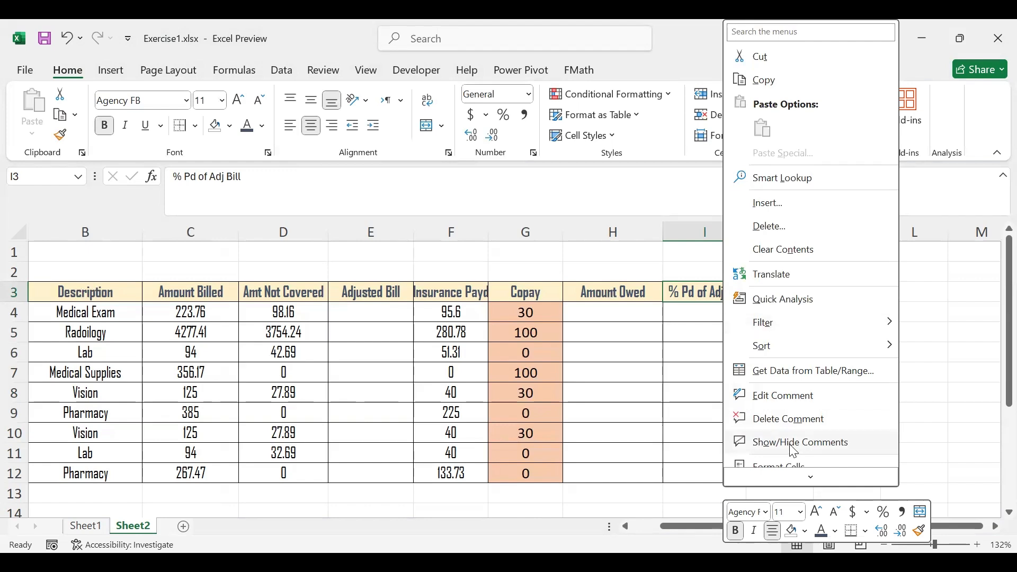
pyautogui.click(806, 400)
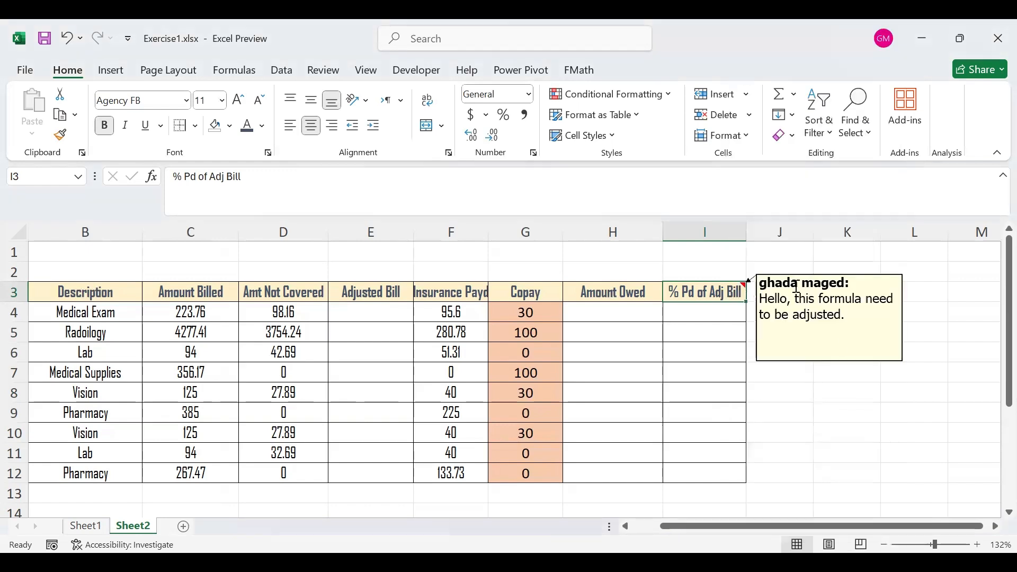
pyautogui.click(730, 408)
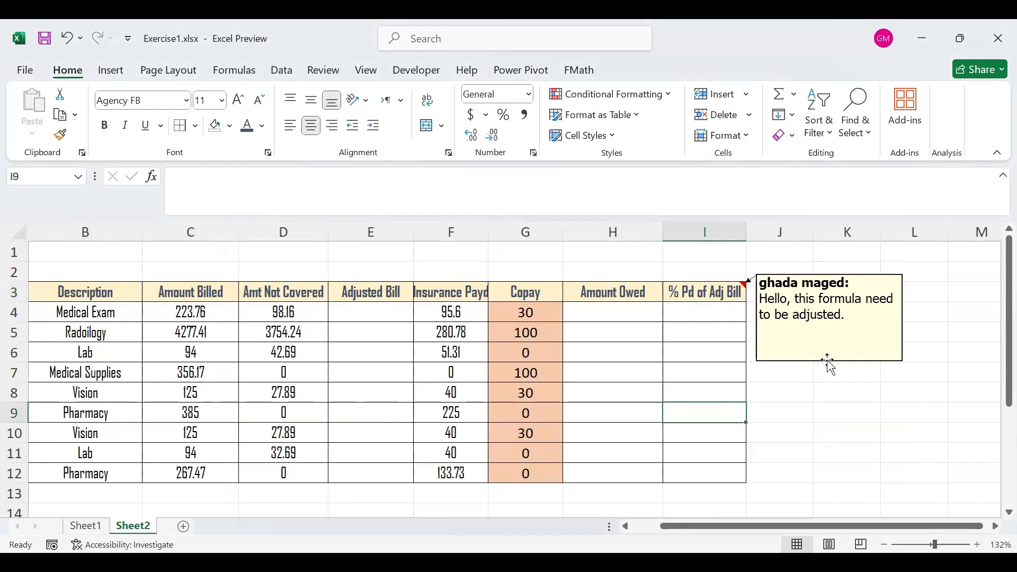
pyautogui.moveTo(821, 361); pyautogui.dragTo(931, 390)
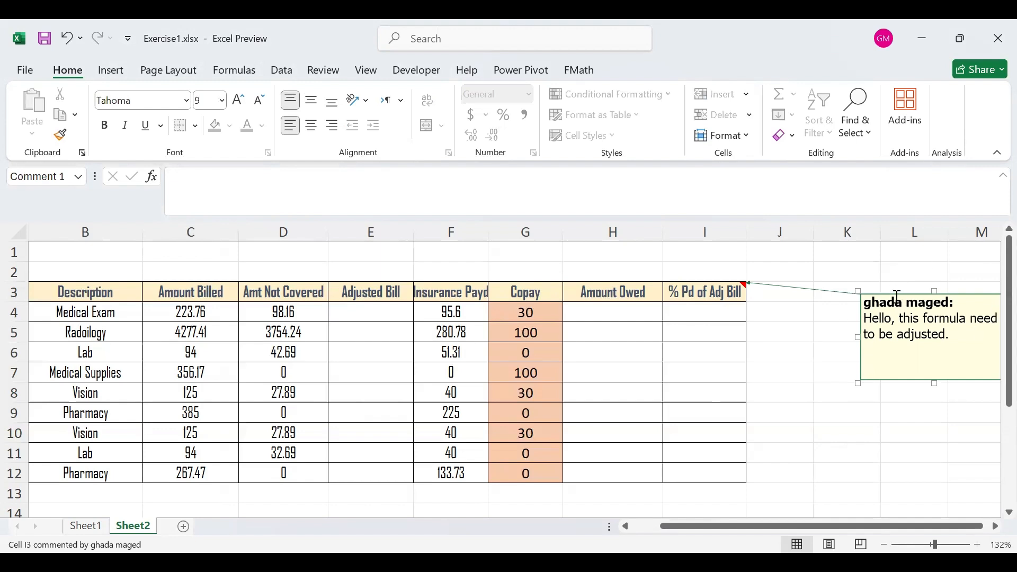
pyautogui.moveTo(897, 291); pyautogui.dragTo(916, 257)
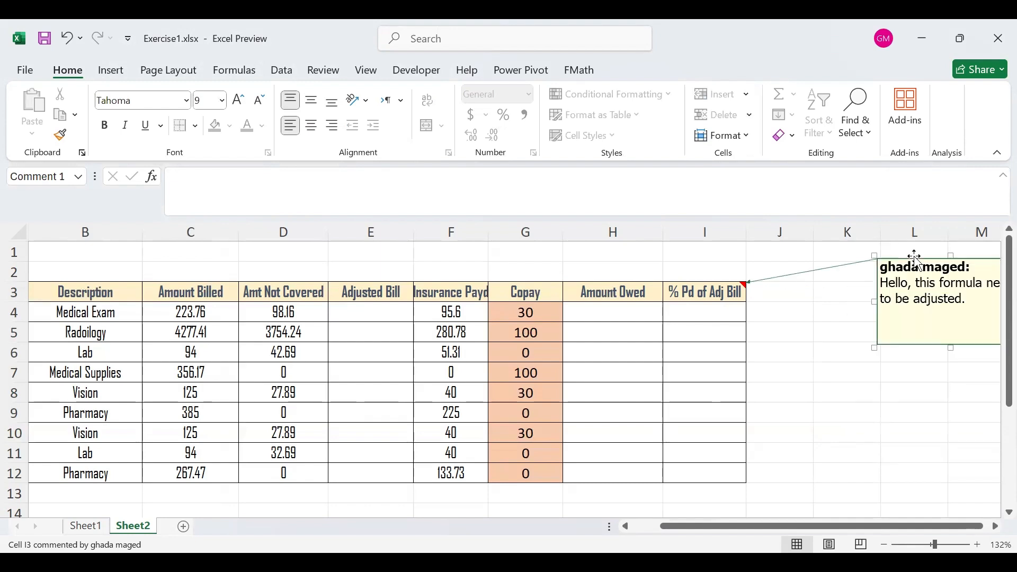
# - Hide the permanently shown comment on the % Pd of Adj Bill header in I3
pyautogui.click(716, 293)
pyautogui.rightClick(718, 297)
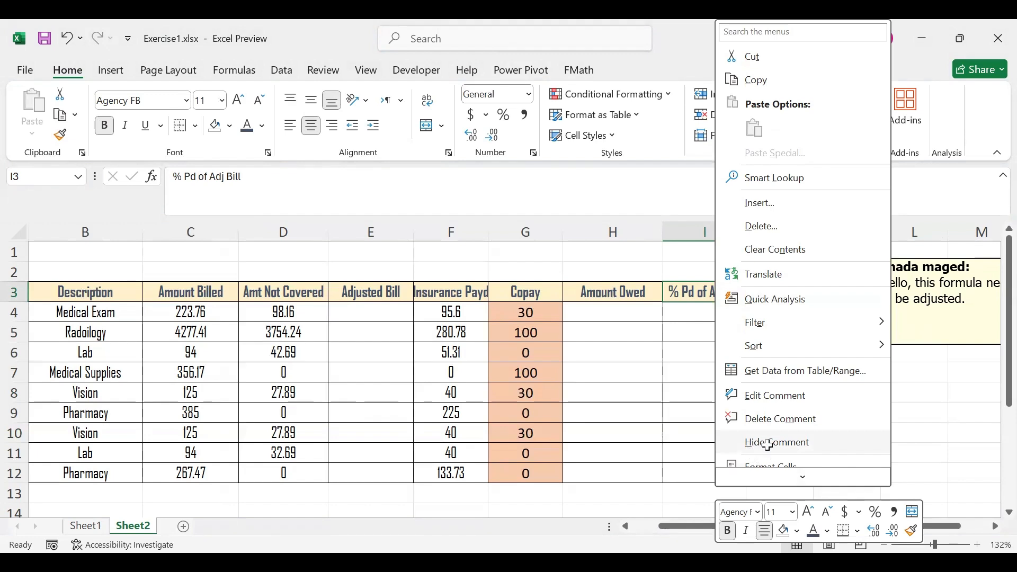
pyautogui.click(768, 445)
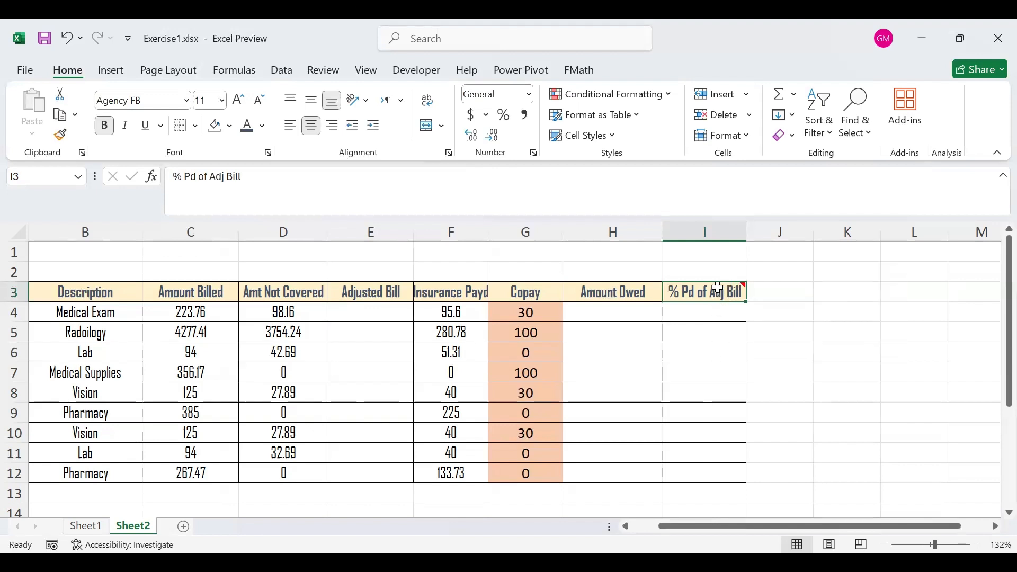
# - Clear only the comment from the % Pd of Adj Bill header in I3
pyautogui.moveTo(719, 289)
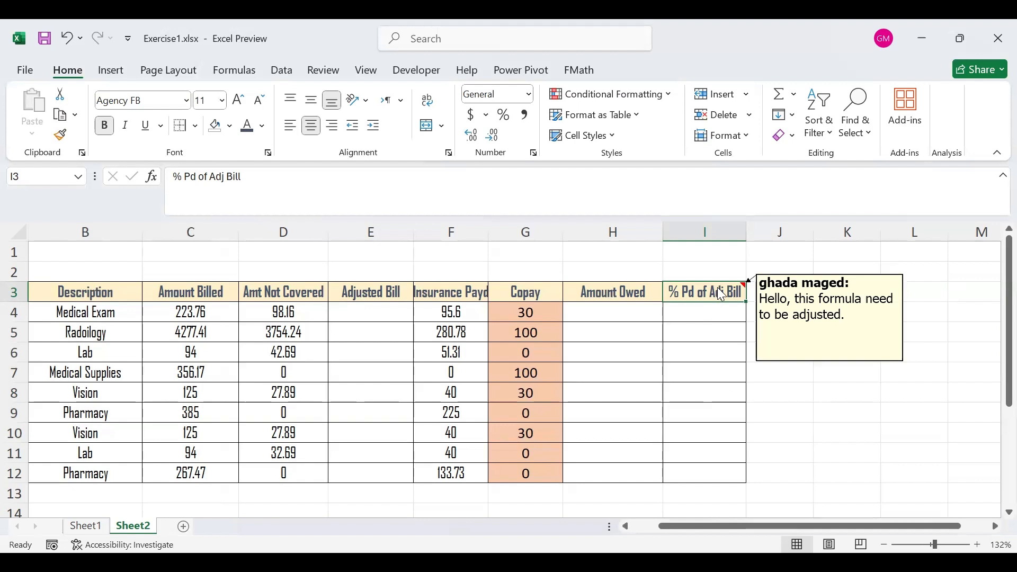
pyautogui.rightClick(720, 294)
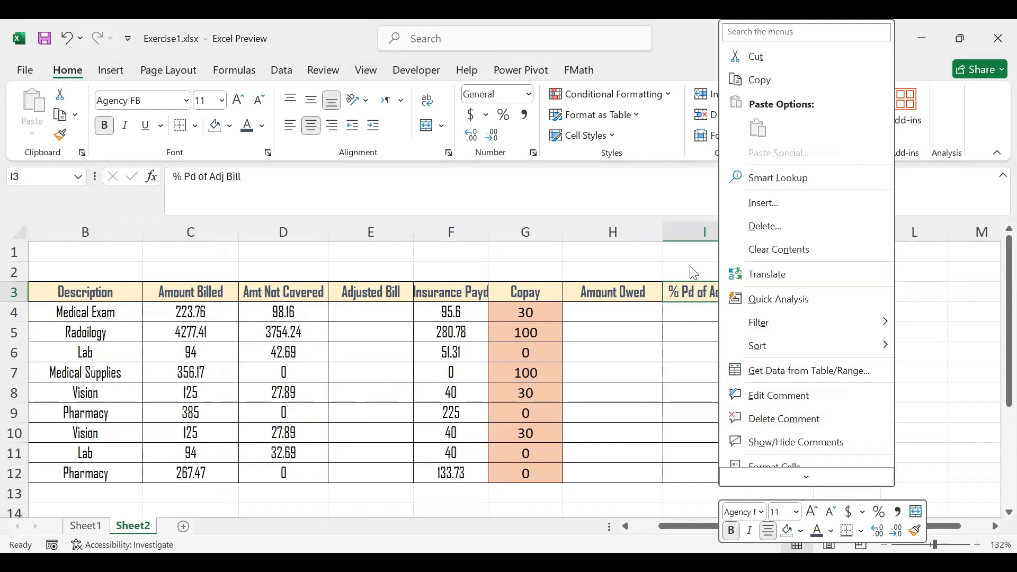
pyautogui.click(679, 292)
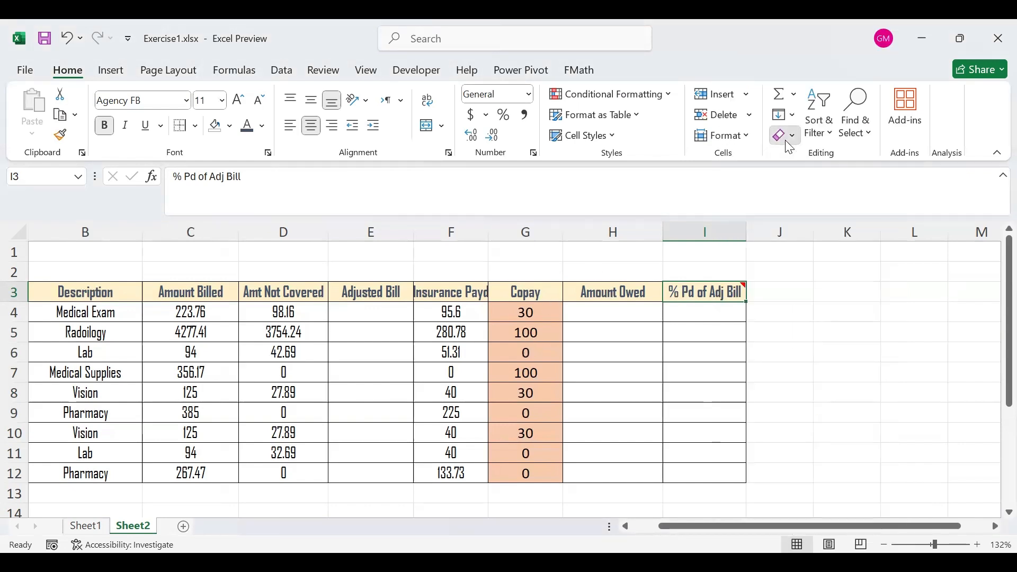
pyautogui.click(789, 139)
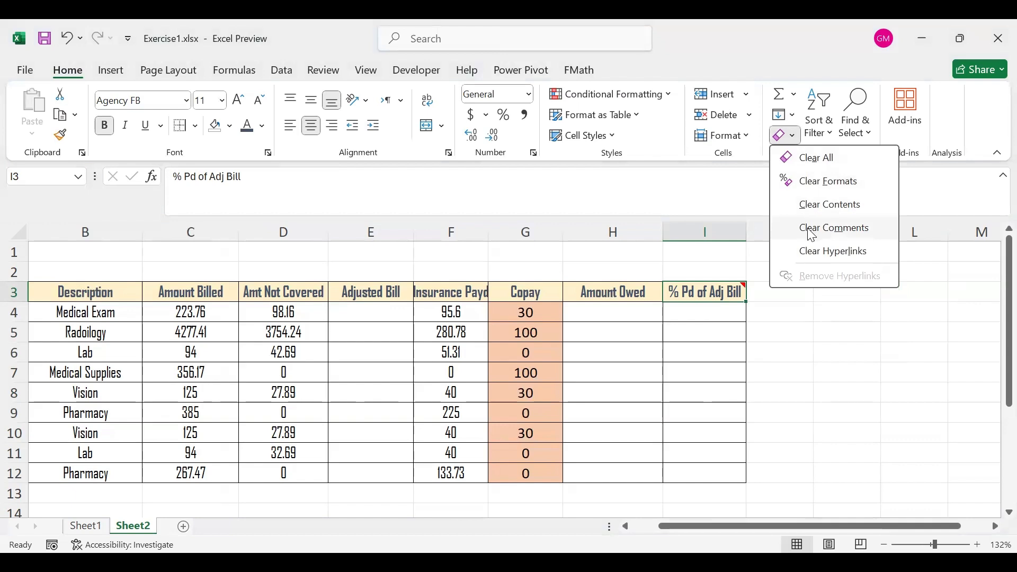
pyautogui.click(813, 229)
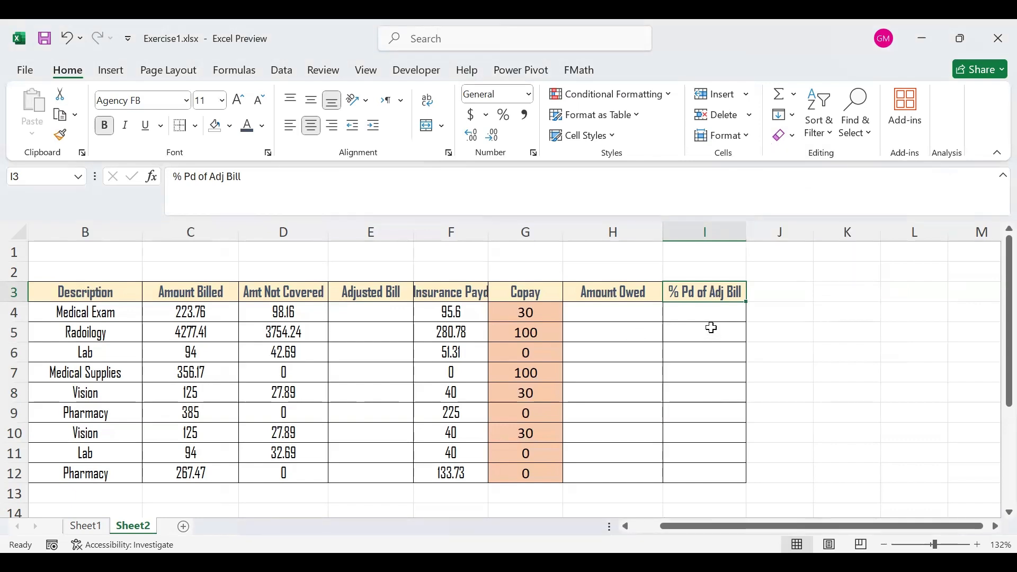